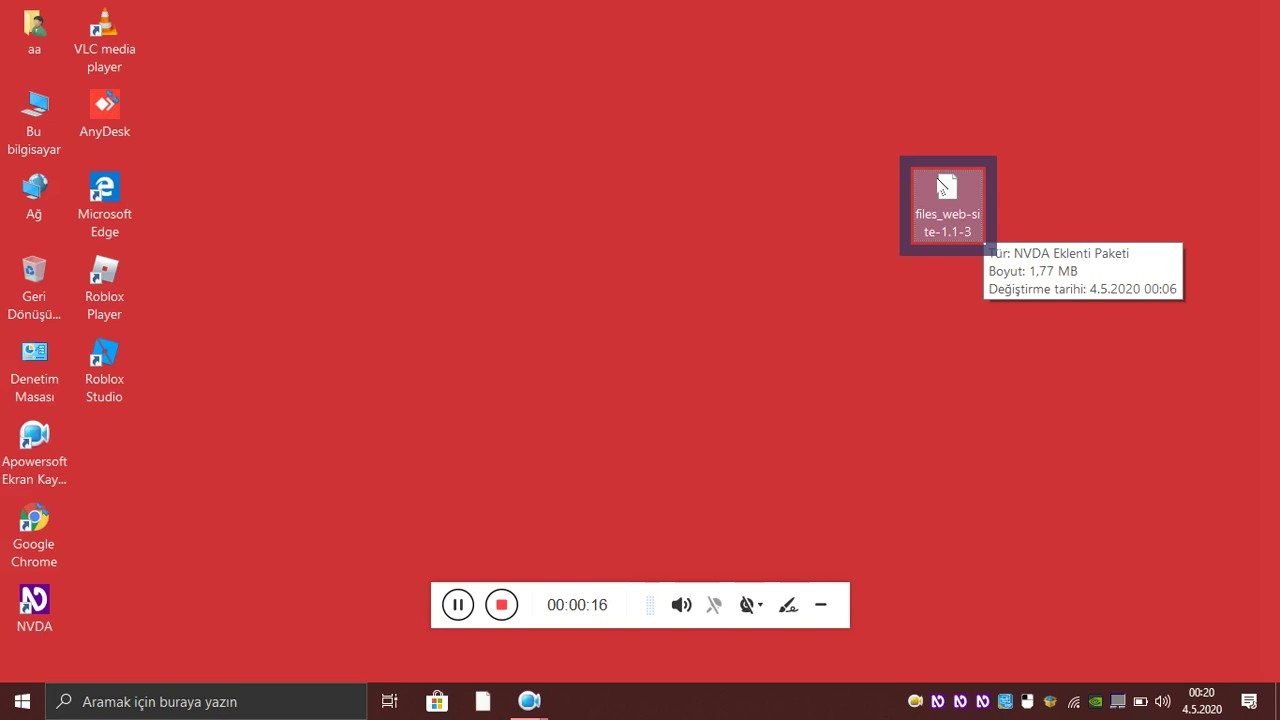
# Open the files_web-site-1.1-3 add-on package from the desktop and read the add-on's information in the installation prompt
pyautogui.press('Return')
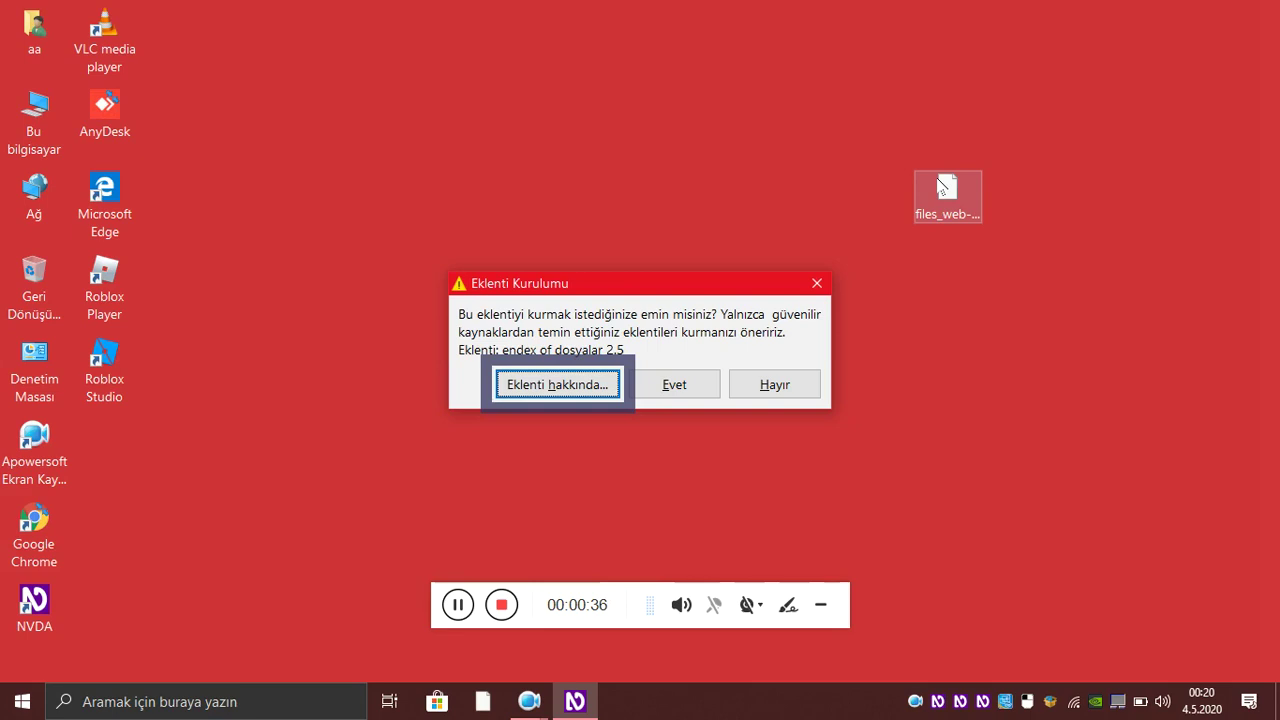
pyautogui.press('Return')
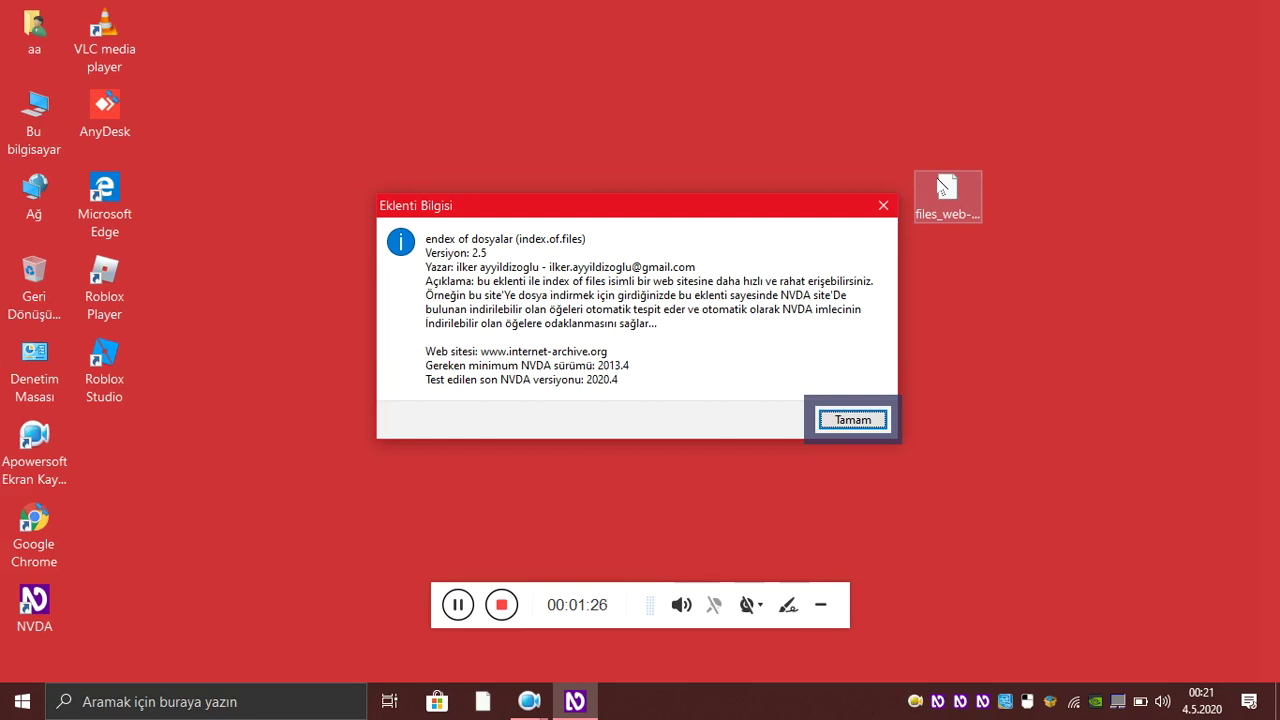
pyautogui.press('Return')
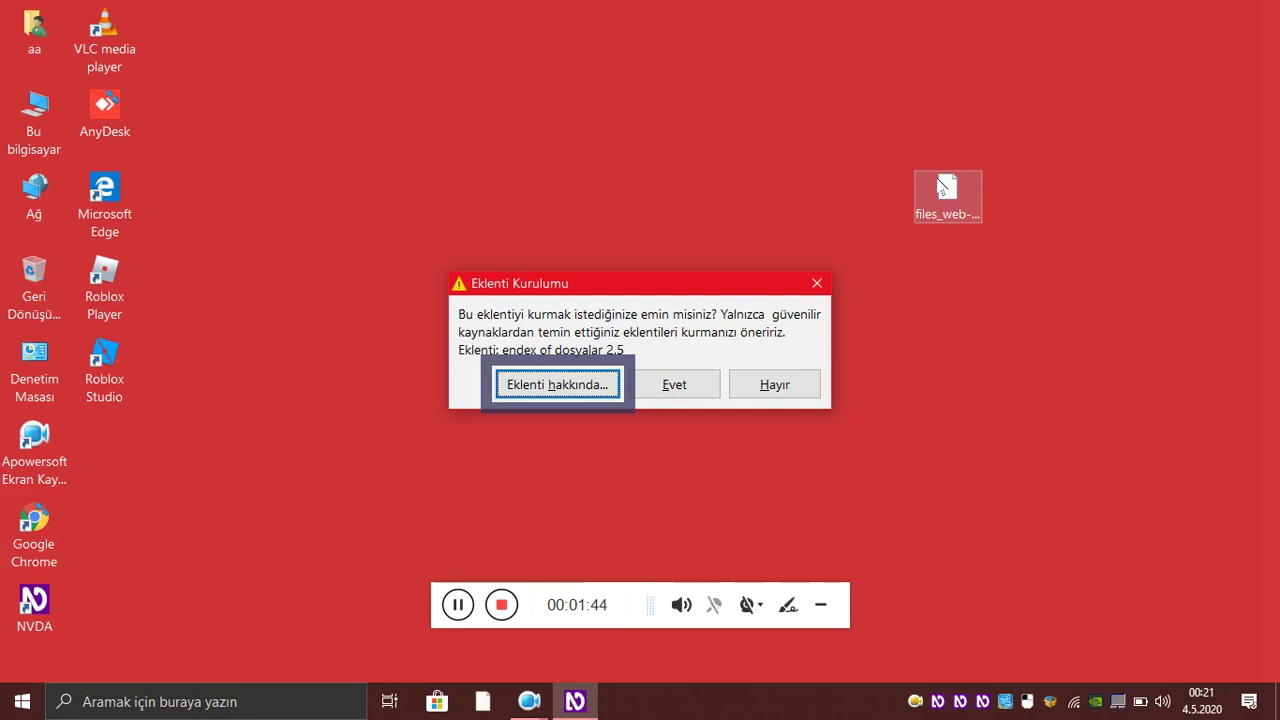
# Approve the installation of the endex of dosyalar add-on and restart NVDA to apply it
pyautogui.hotkey('shift', 'Tab')
pyautogui.press('Tab')
pyautogui.hotkey('shift', 'Tab')
pyautogui.hotkey('shift', 'Tab')
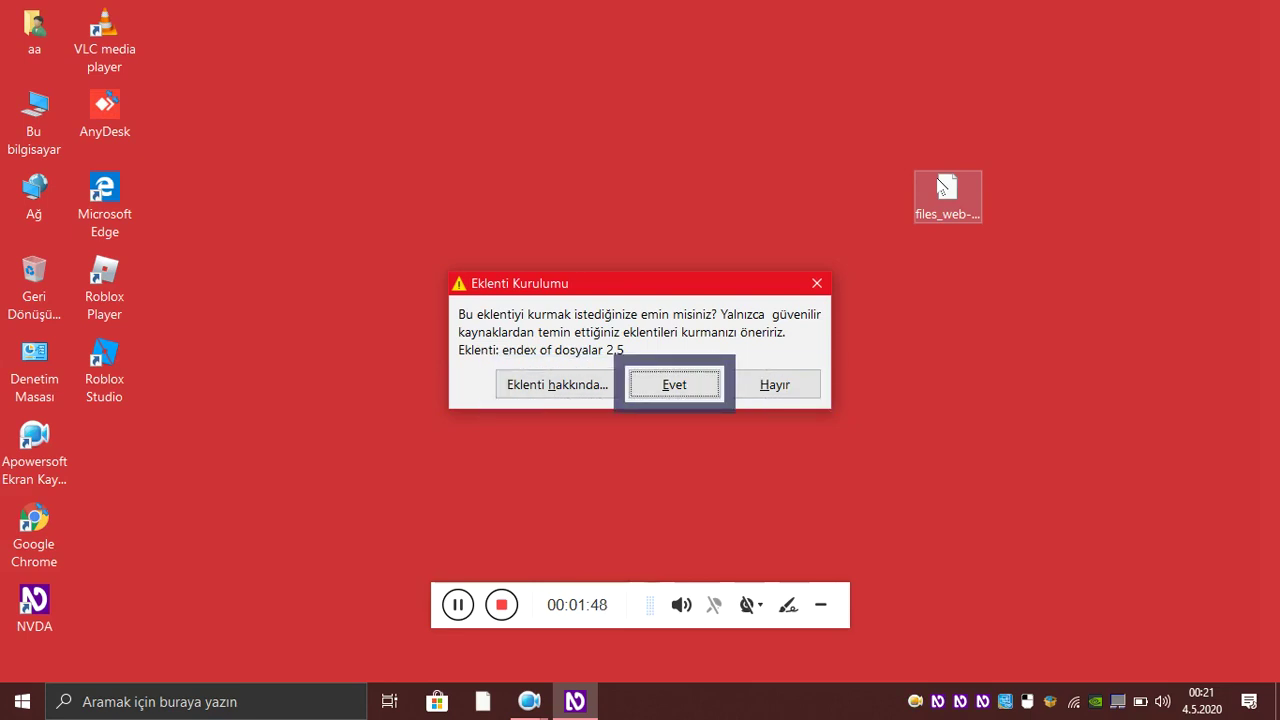
pyautogui.press('Return')
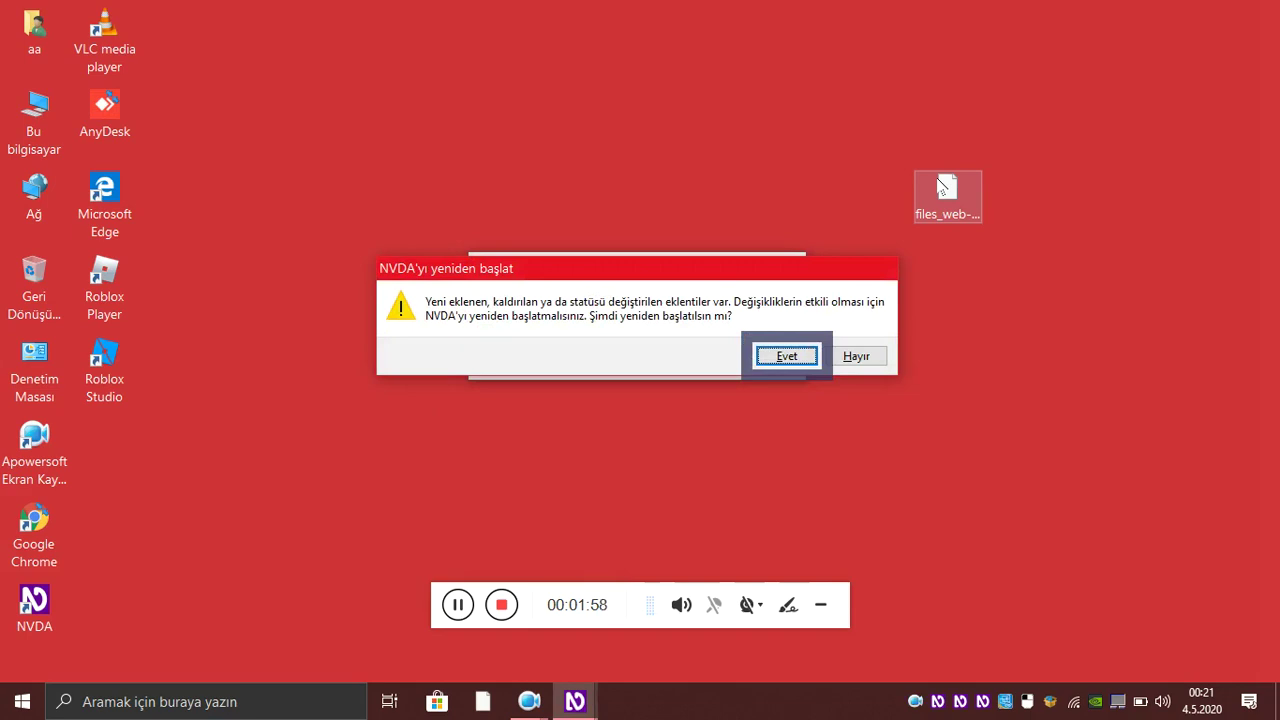
pyautogui.press('Return')
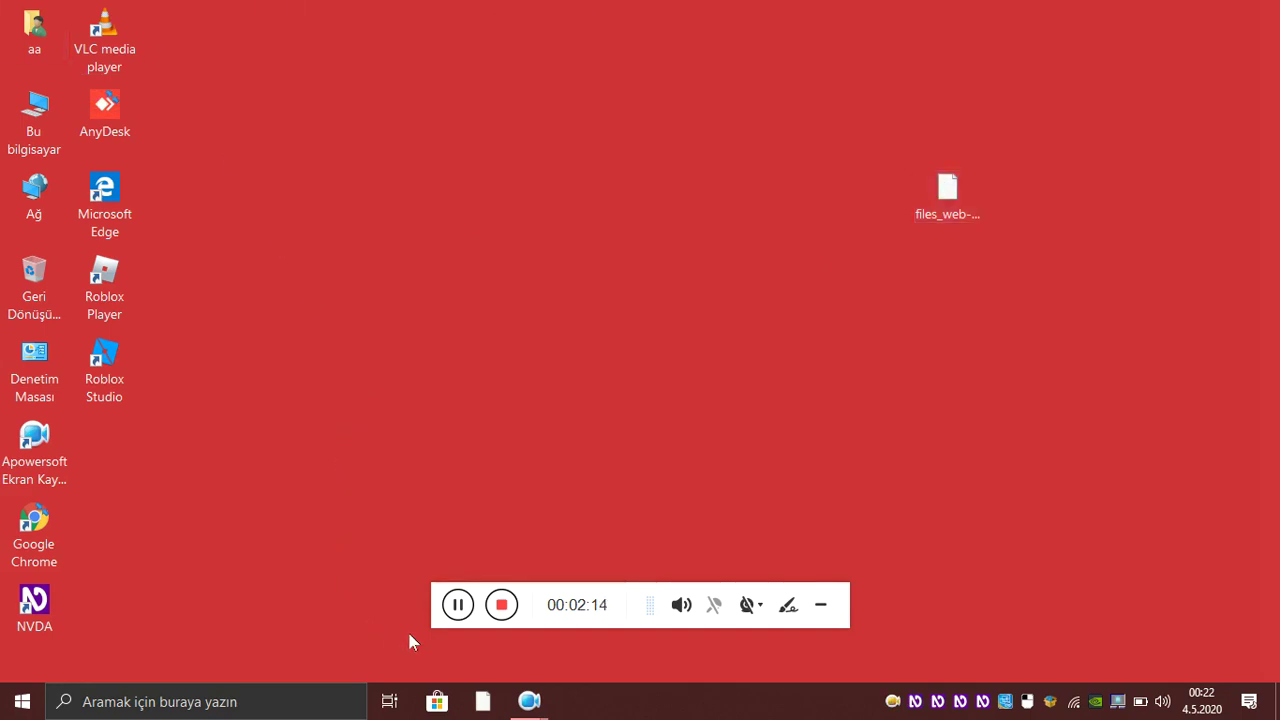
pyautogui.click(460, 625)
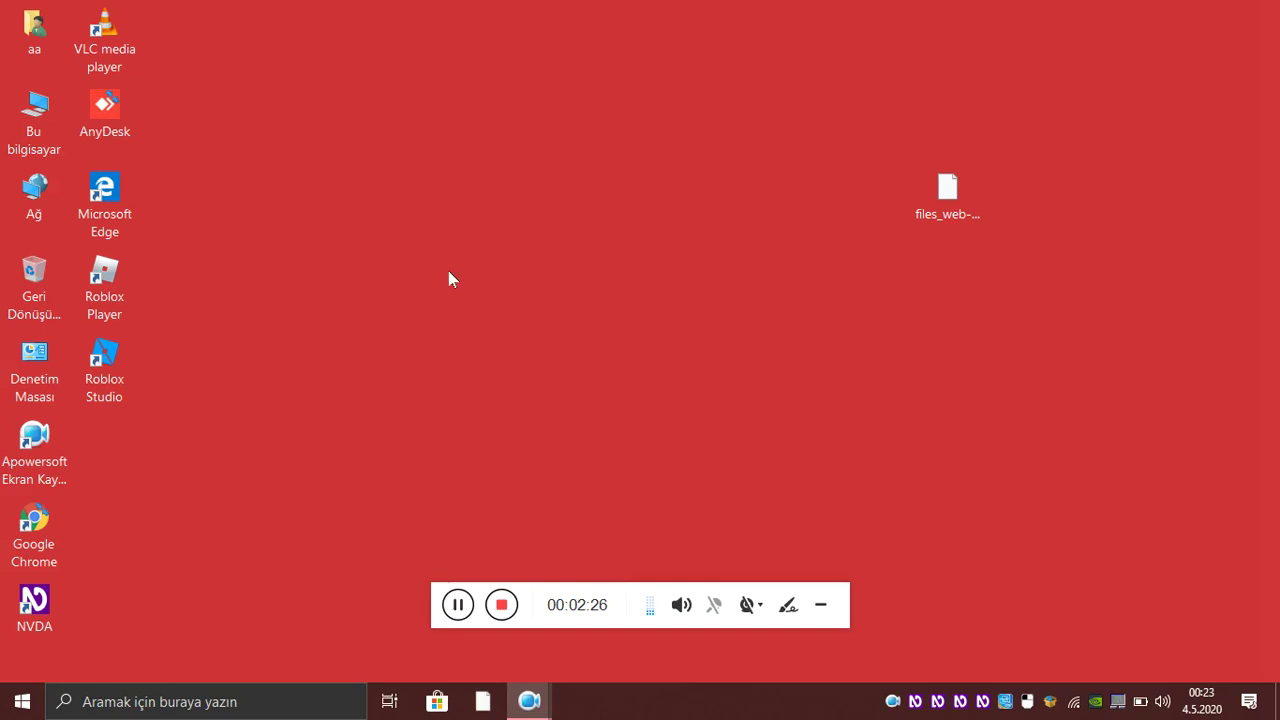
# Open NVDA's add-on manager (Eklenti Yöneticisi)
pyautogui.press('insert+n')
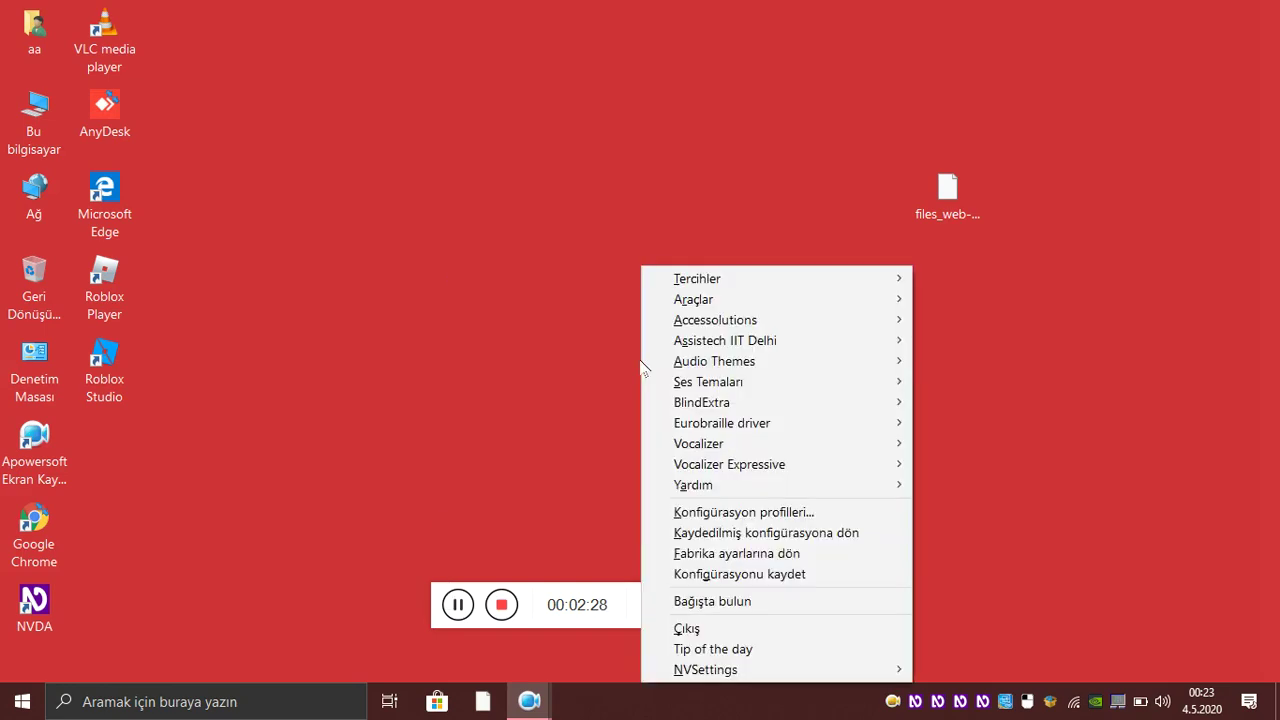
pyautogui.press('Down')
pyautogui.press('Right')
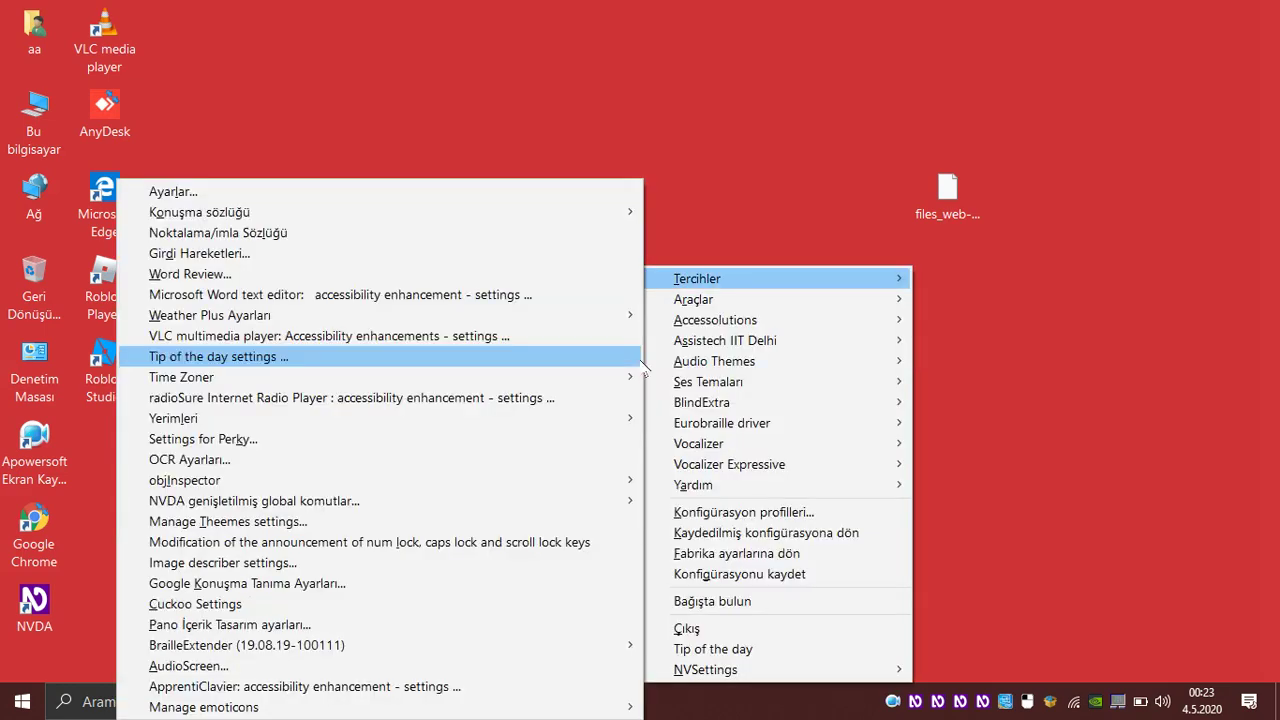
pyautogui.press('Left')
pyautogui.press('Down')
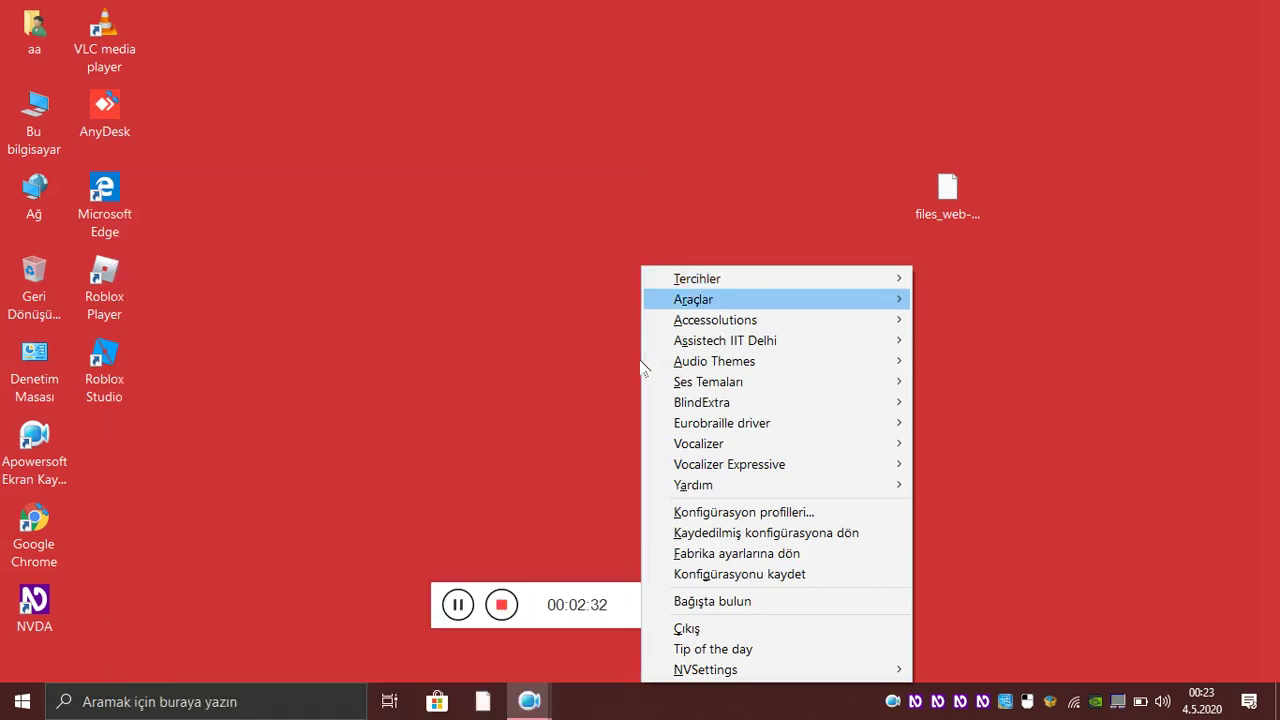
pyautogui.press('Right')
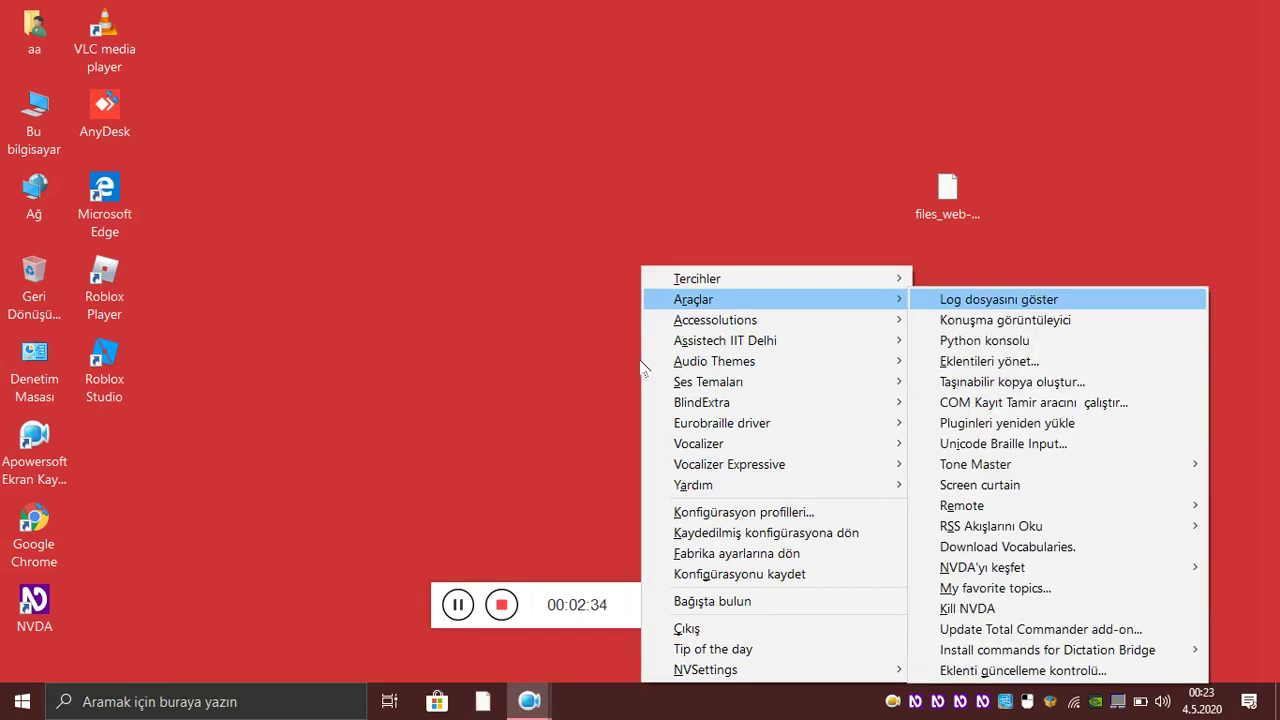
pyautogui.press('Down')
pyautogui.press('Down')
pyautogui.press('Down')
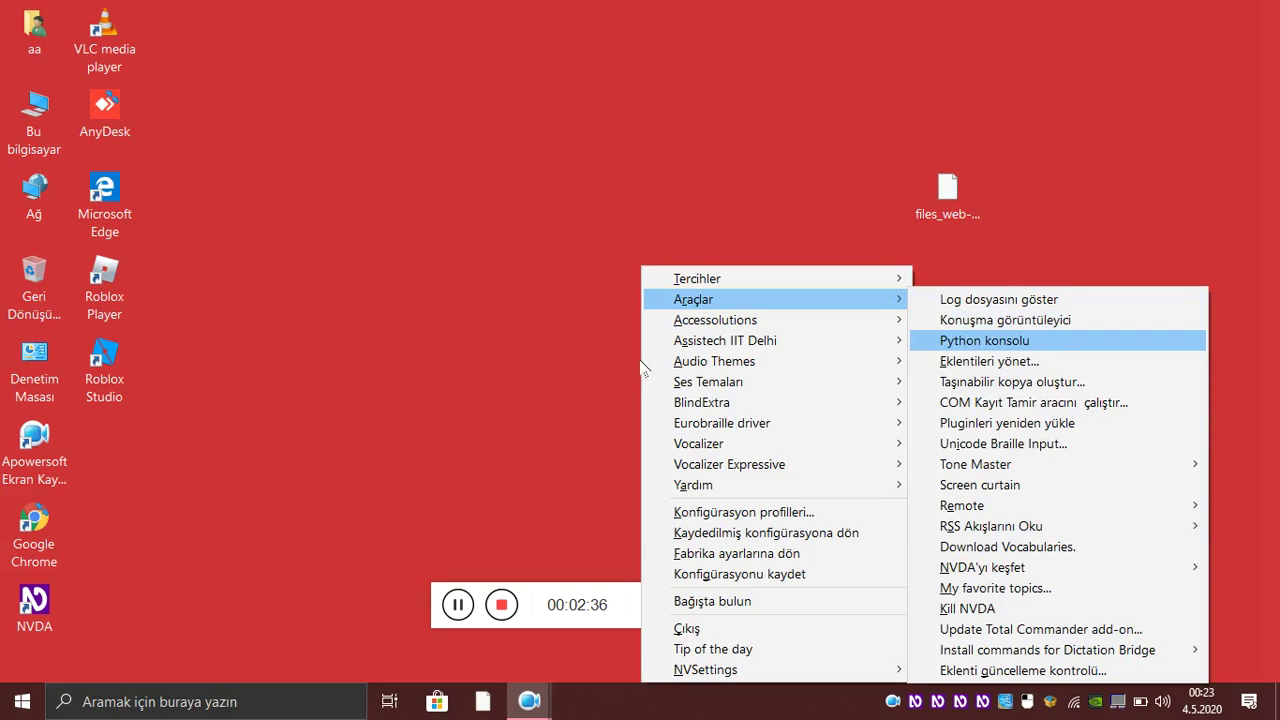
pyautogui.press('Return')
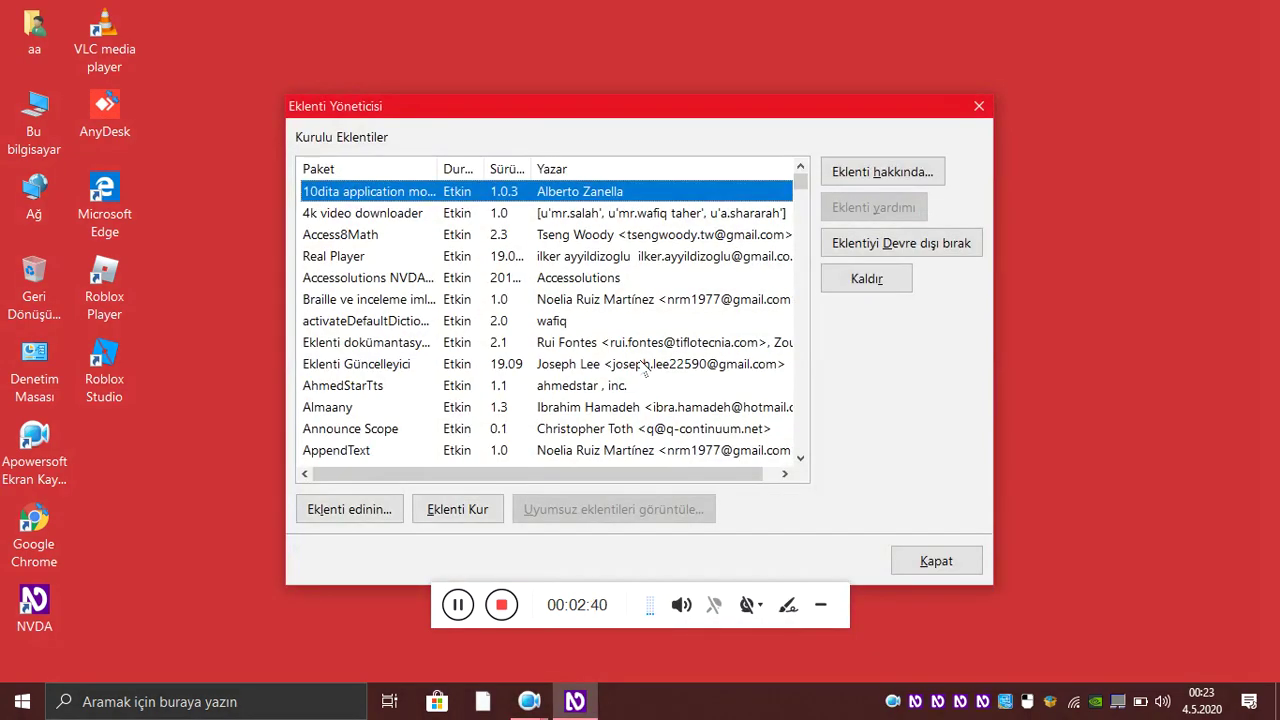
# Find and select the endex of dosyalar add-on in the list of installed add-ons
pyautogui.press('e')
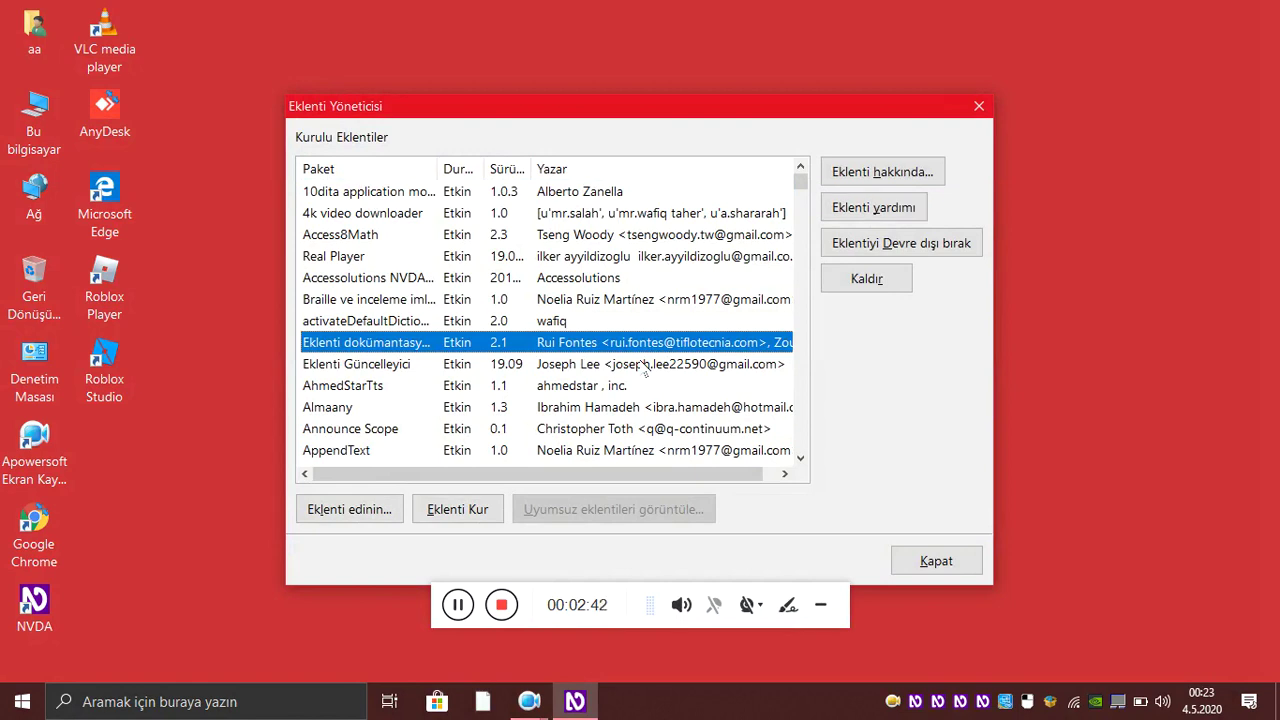
pyautogui.press('e')
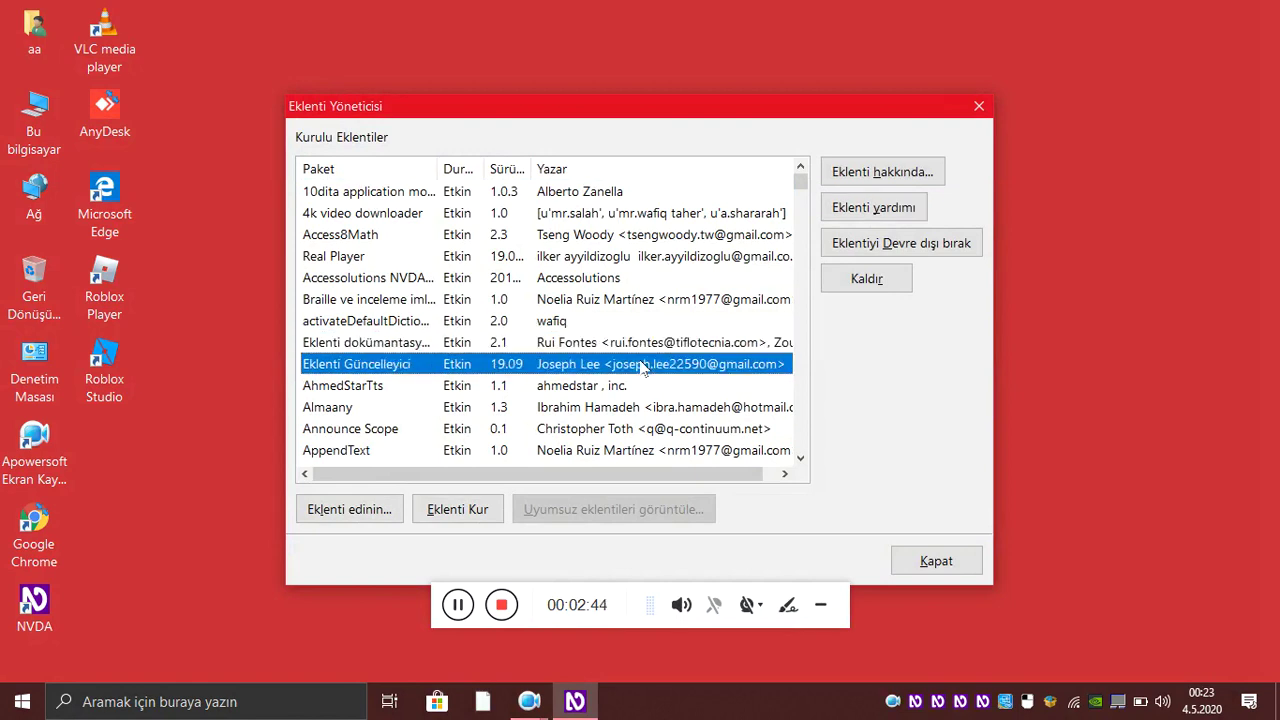
pyautogui.press('e')
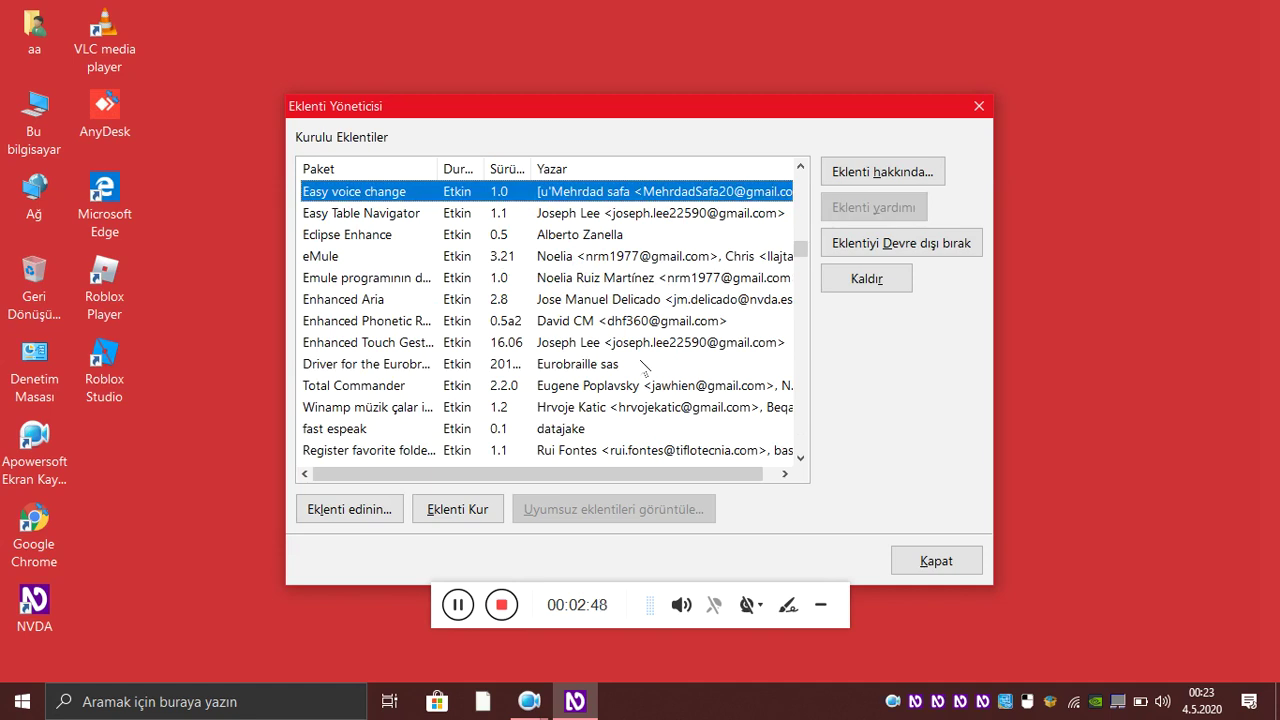
pyautogui.press('Down')
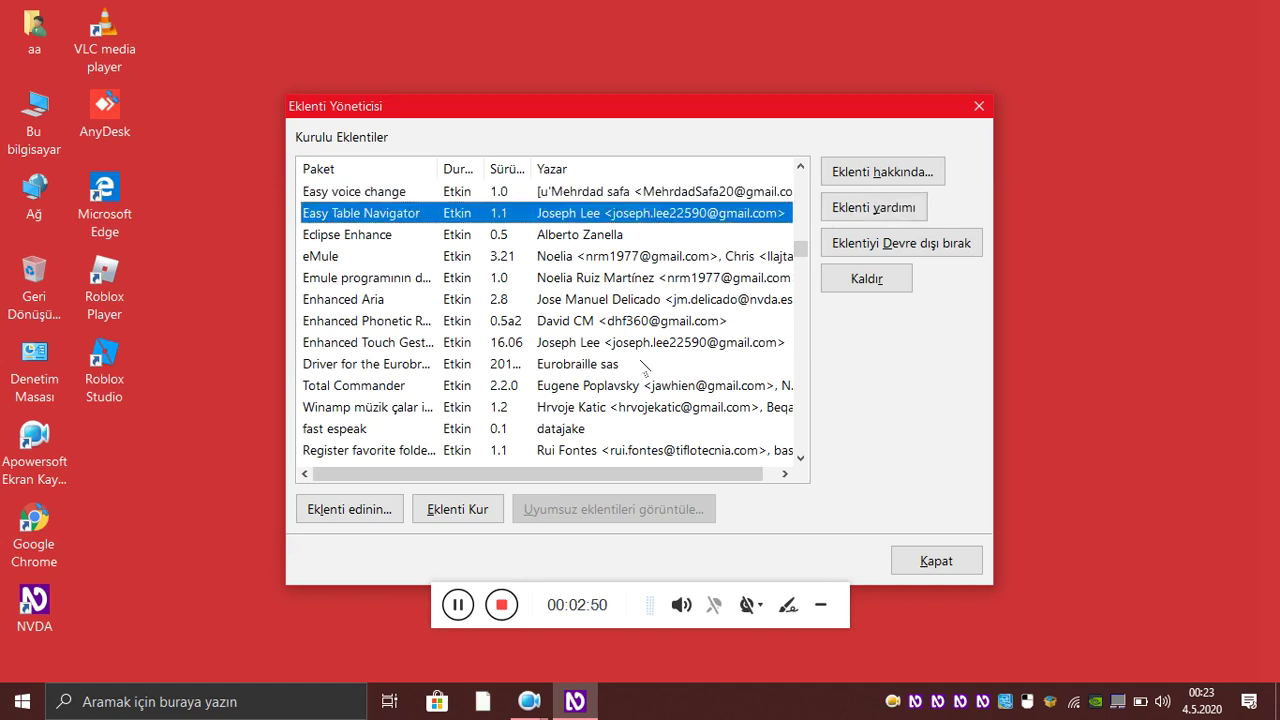
pyautogui.press('Down')
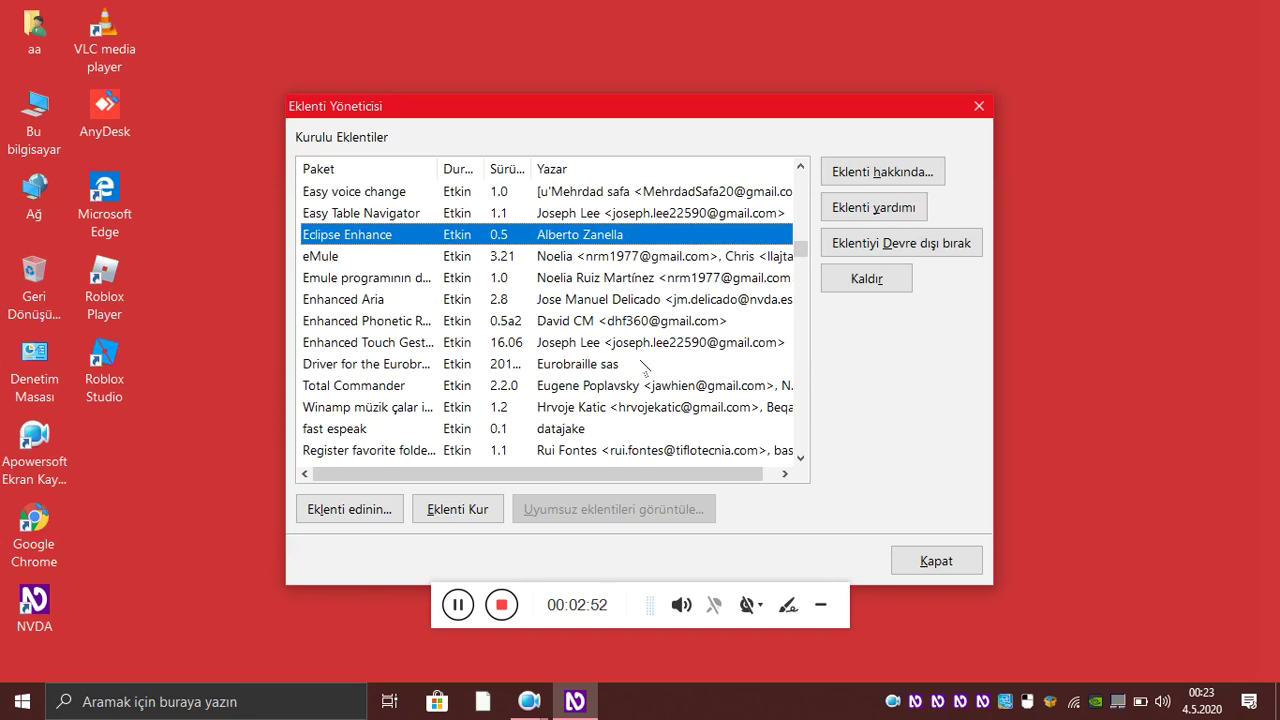
pyautogui.press('Down')
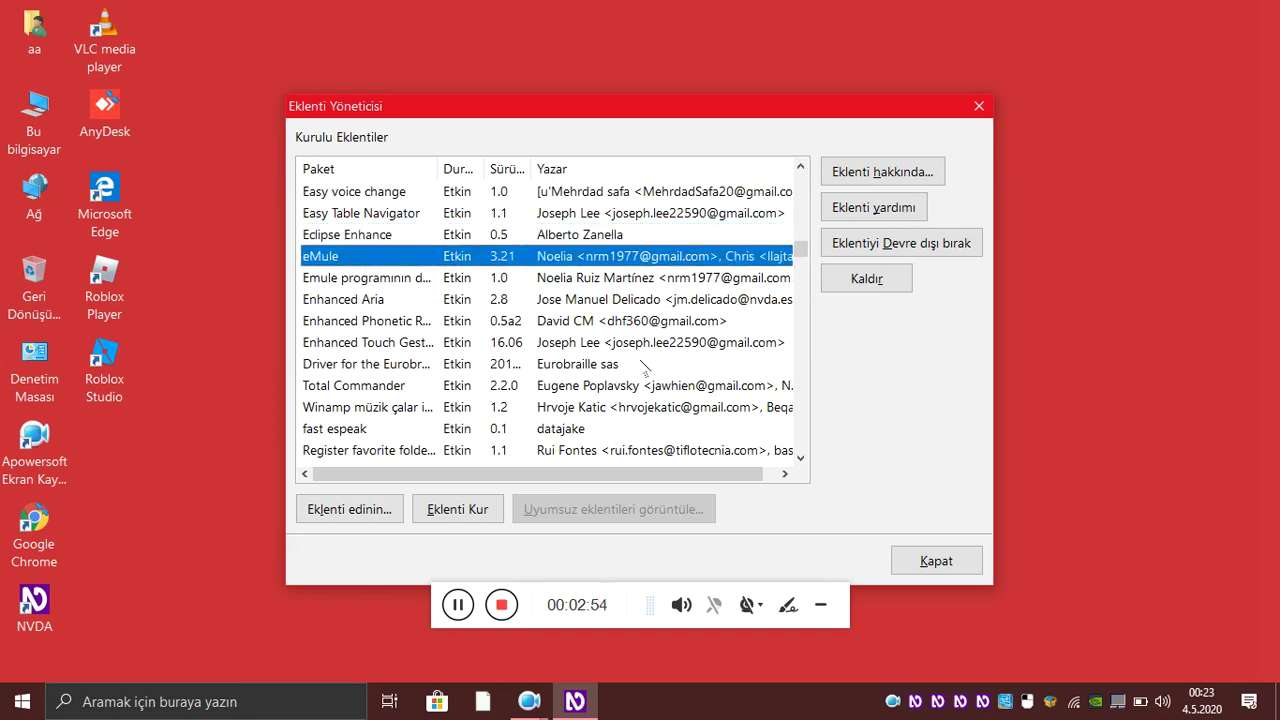
pyautogui.press('Down')
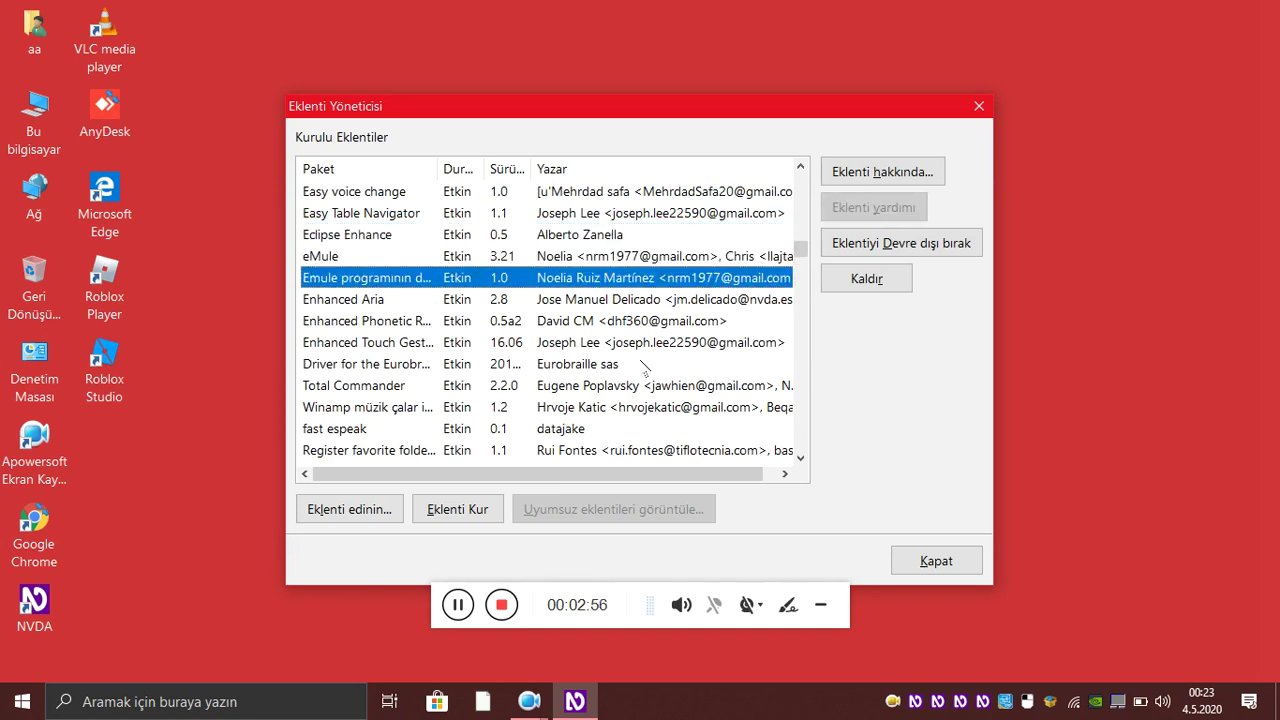
pyautogui.press('Down')
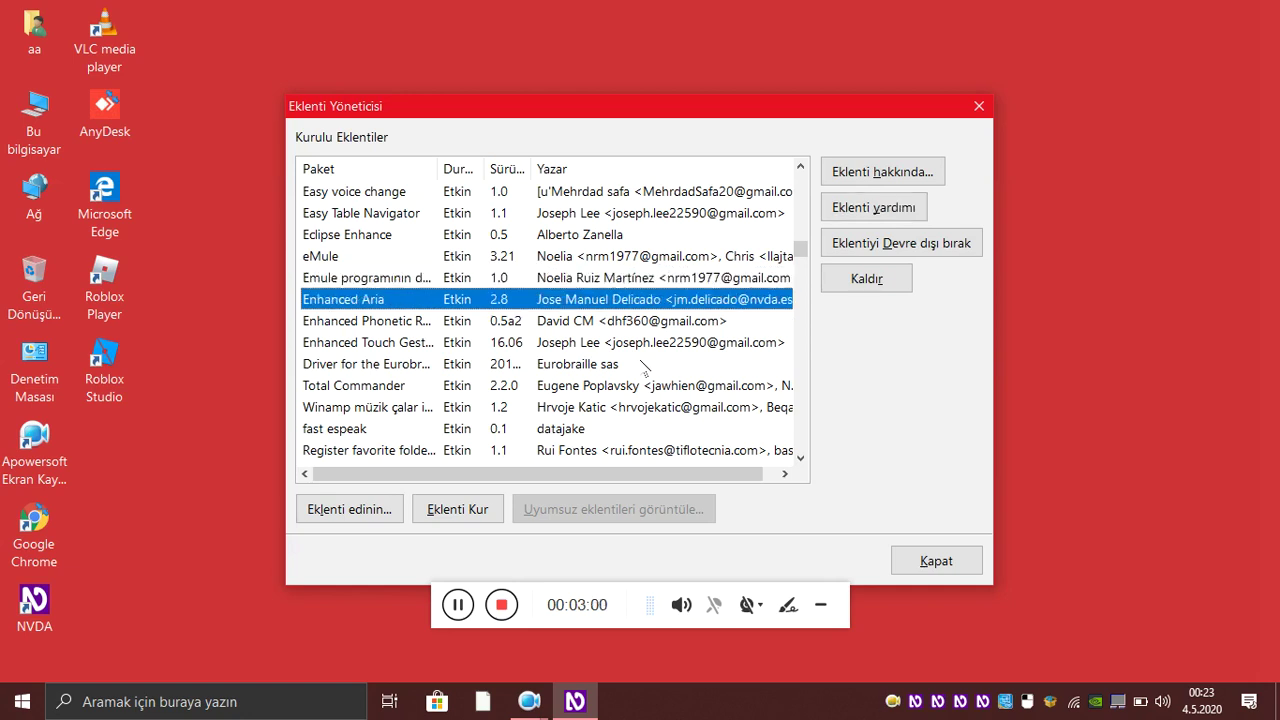
pyautogui.press('Down')
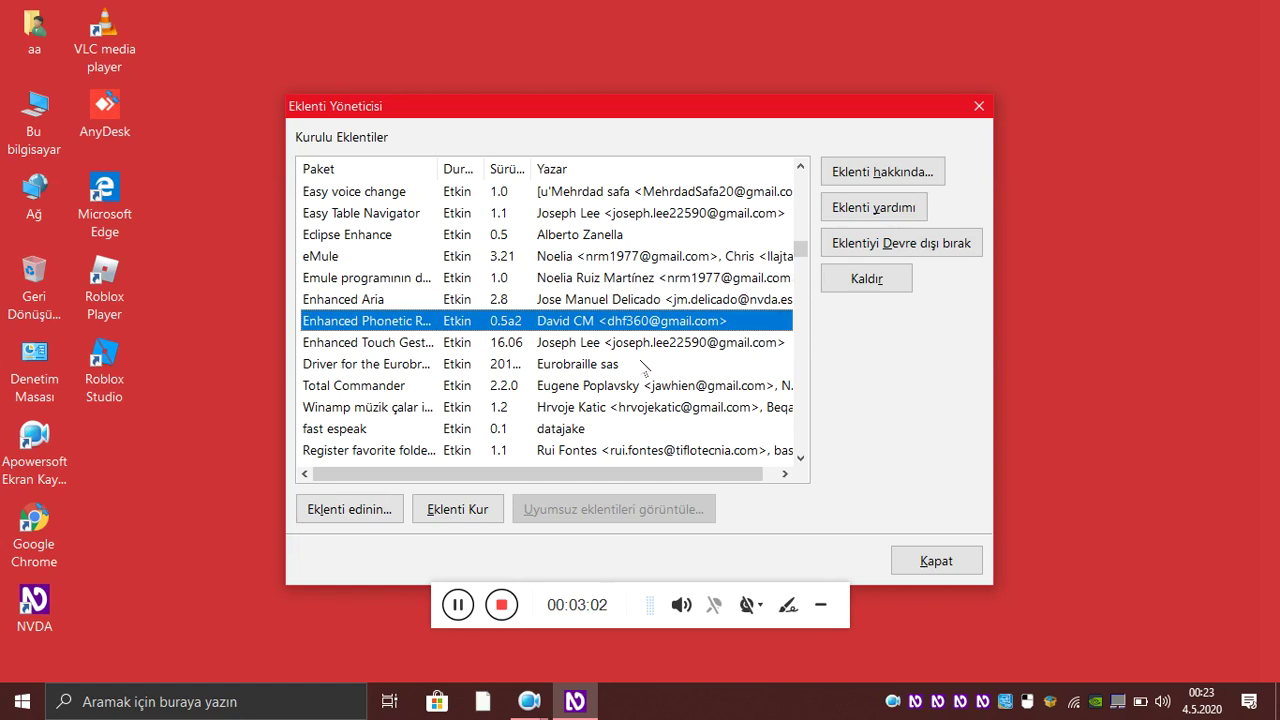
pyautogui.press('Down')
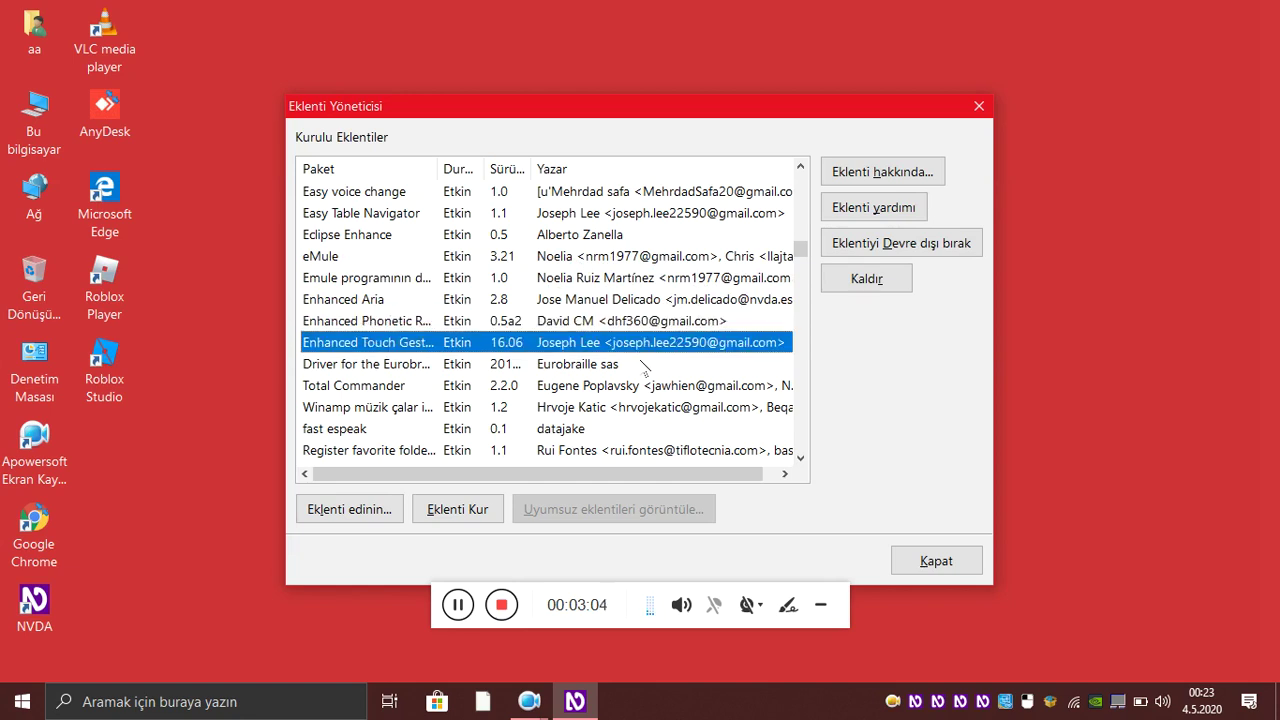
pyautogui.press('e')
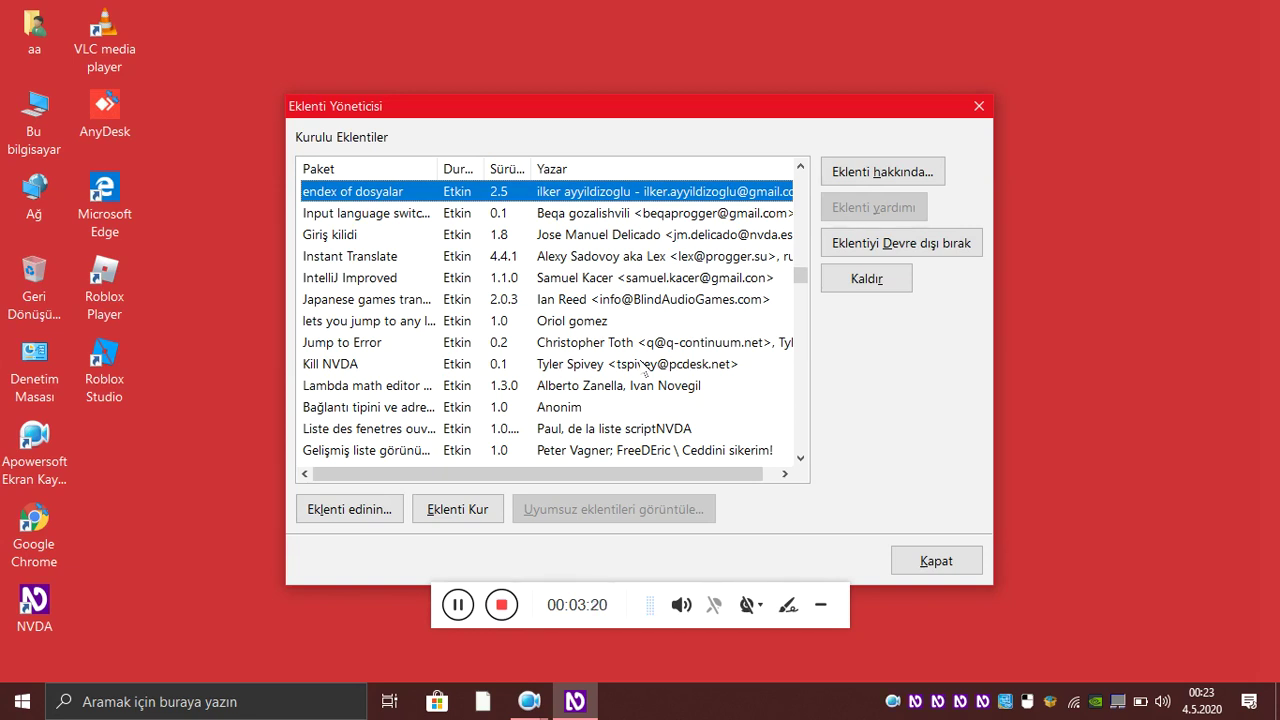
# Read the information about the endex of dosyalar add-on, and close the add-on manager
pyautogui.press('Tab')
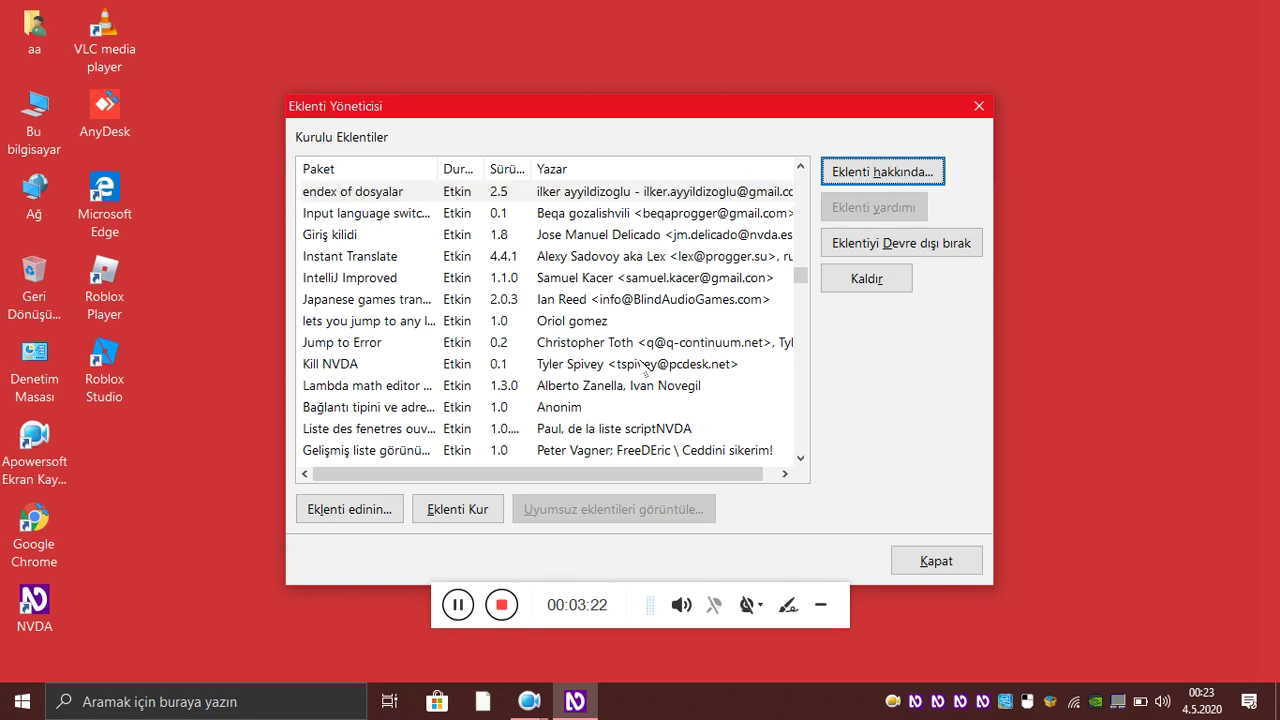
pyautogui.press('Return')
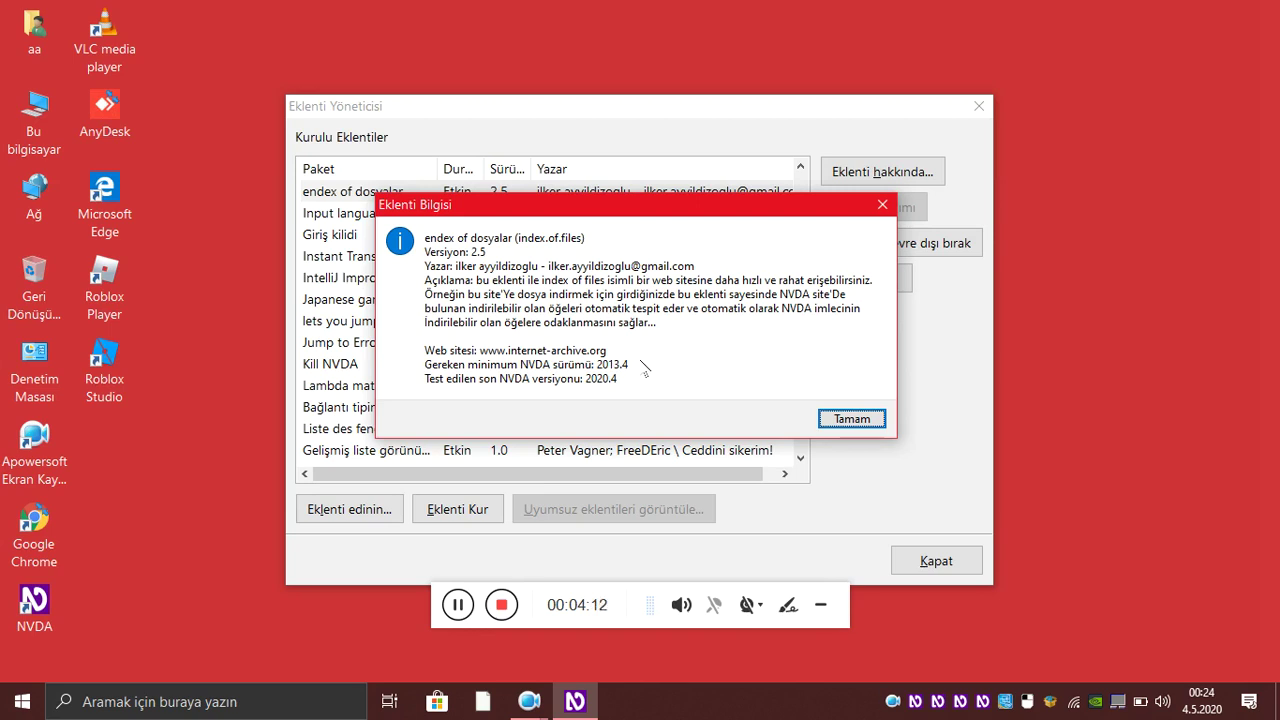
pyautogui.press('Return')
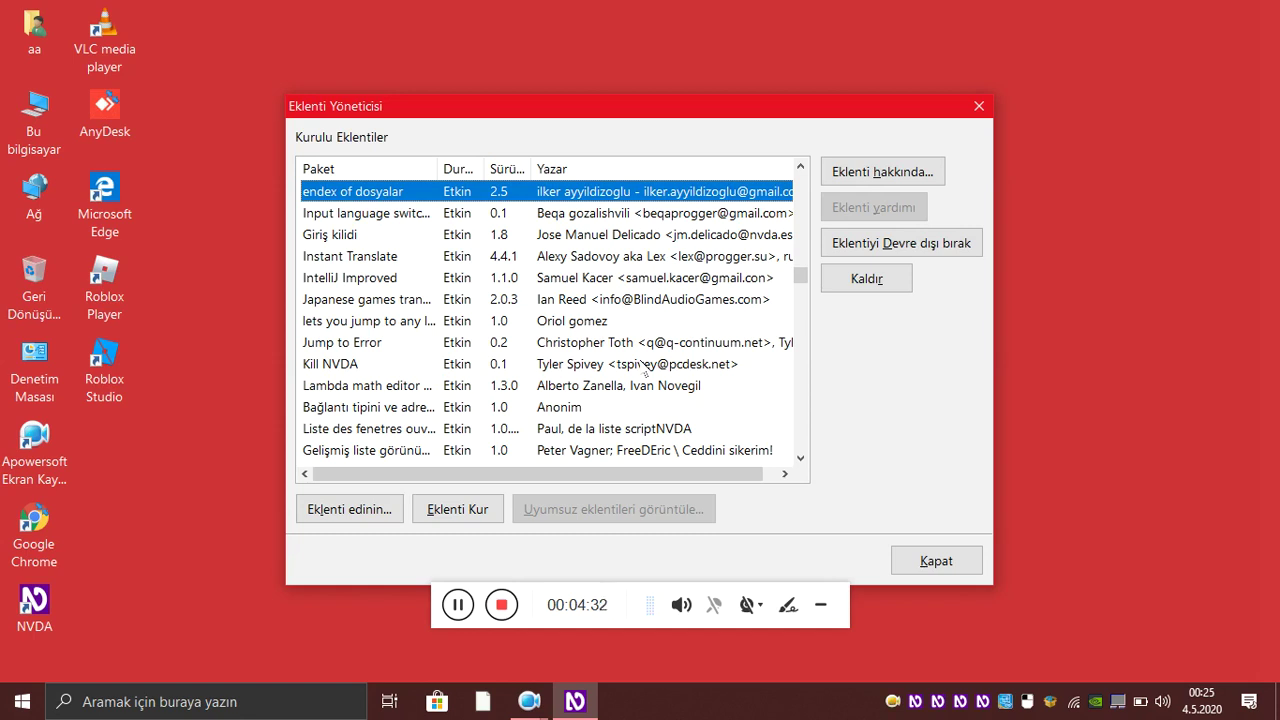
pyautogui.press('Escape')
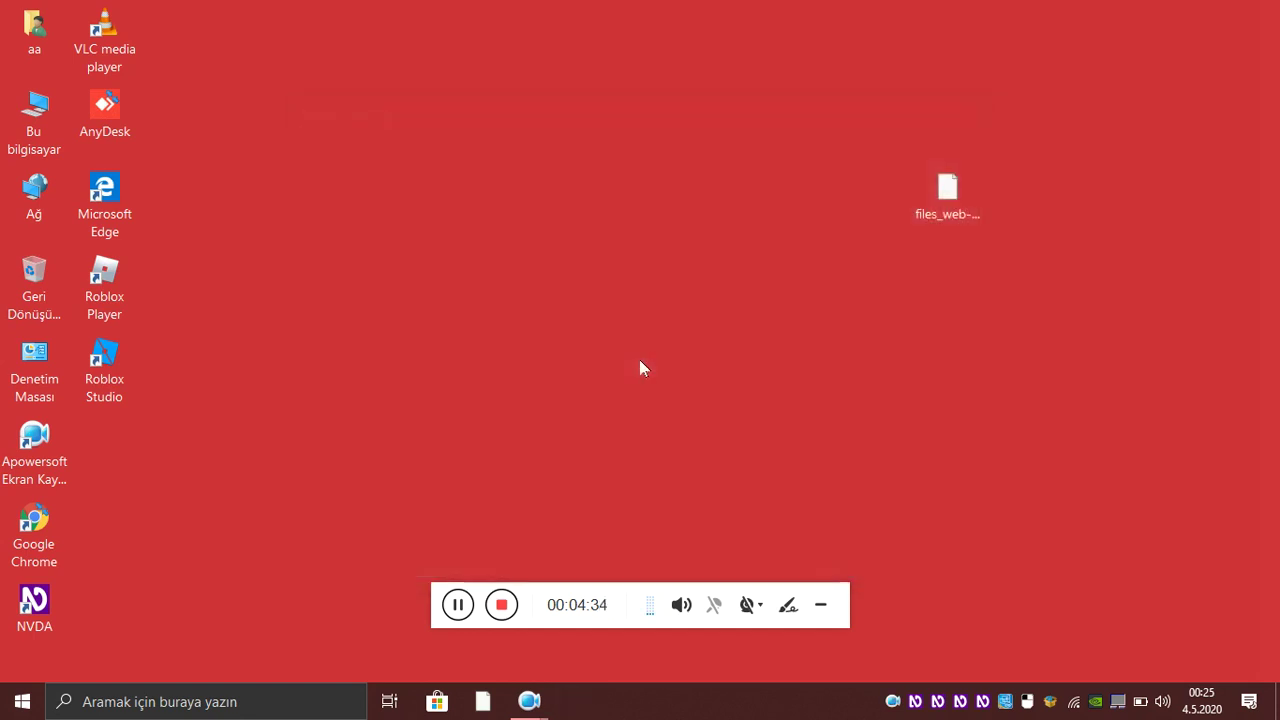